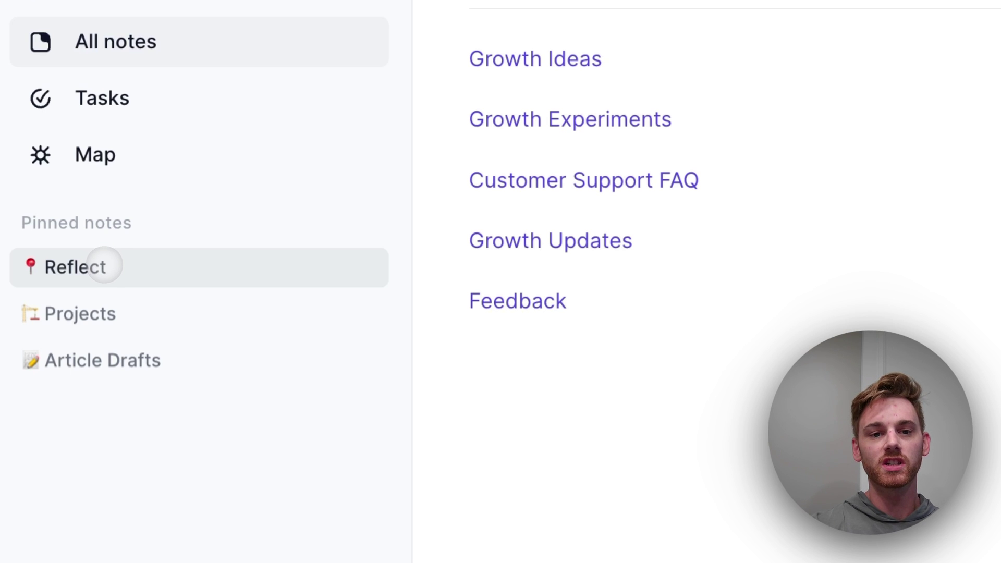
Step: Move back and forth between the pinned Projects and Article Drafts notes, finishing on Projects
{"action": "left_click", "coordinate": [124, 298]}
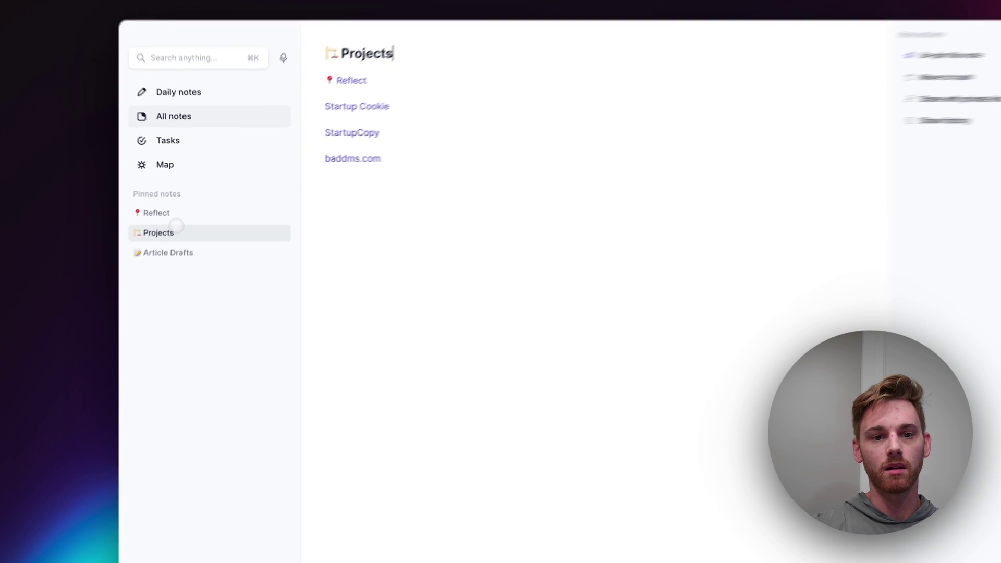
{"action": "left_click", "coordinate": [172, 250]}
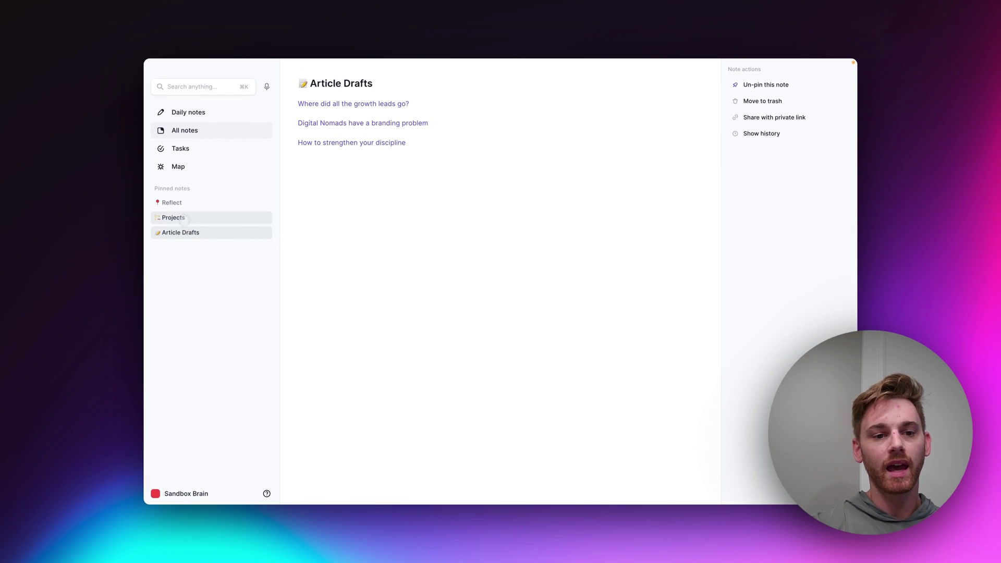
{"action": "left_click", "coordinate": [179, 218]}
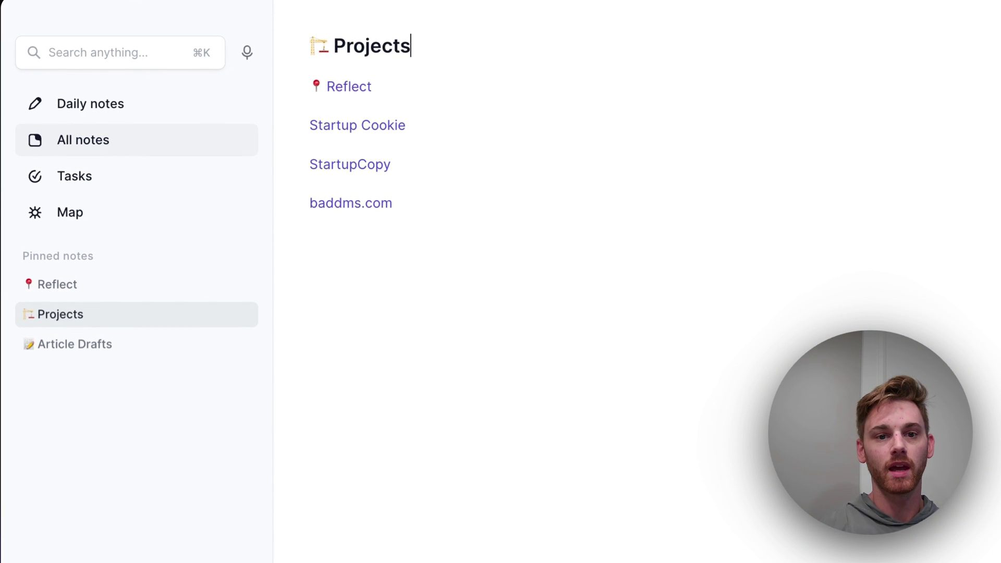
{"action": "mouse_move", "coordinate": [360, 86]}
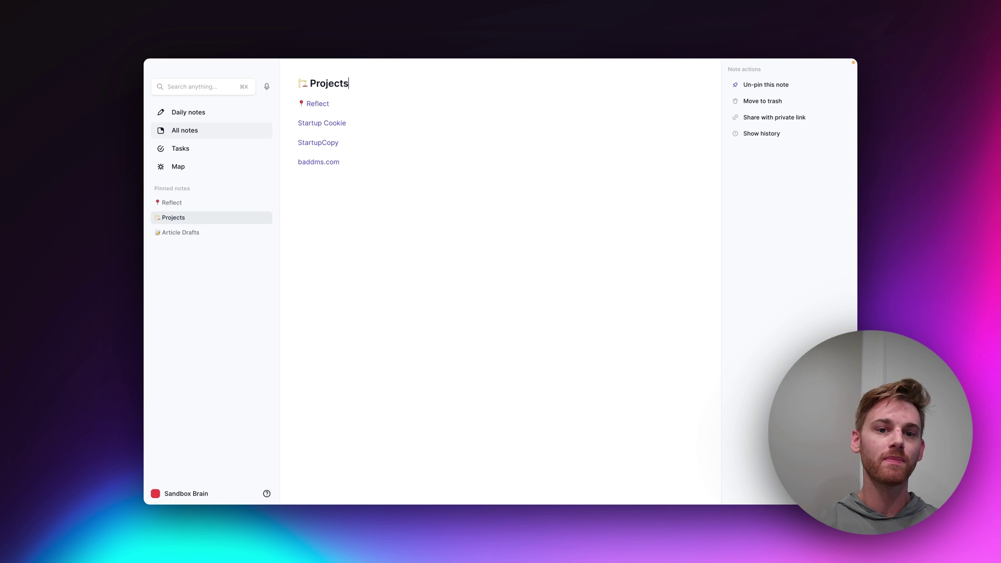
{"action": "left_click", "coordinate": [168, 233]}
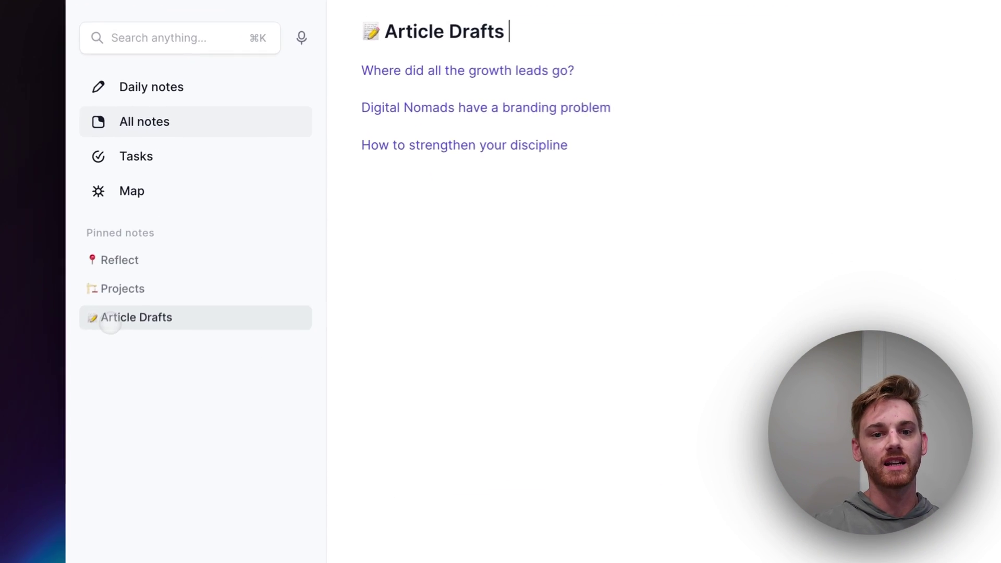
{"action": "left_click", "coordinate": [117, 293]}
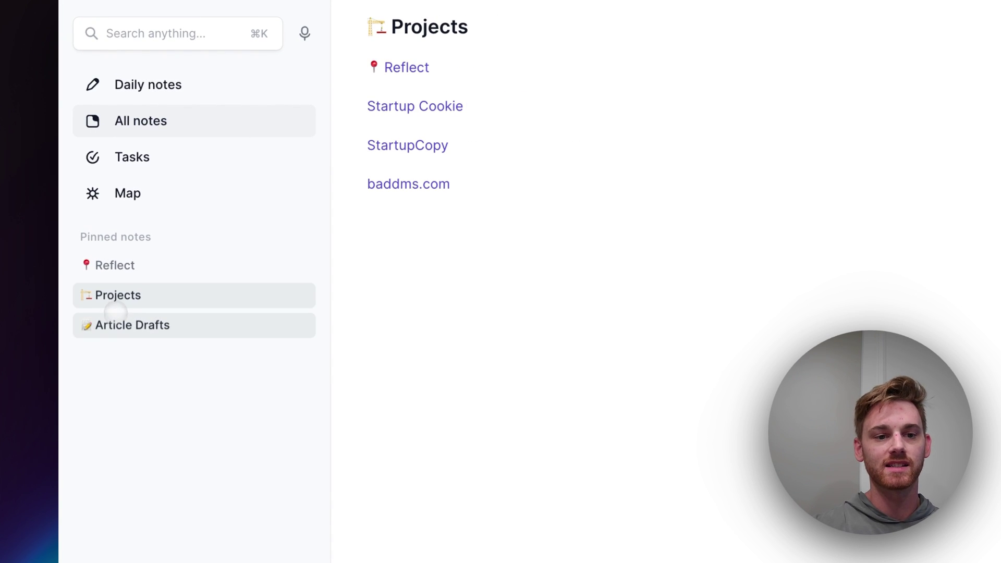
Step: Open the pinned Reflect note, then Projects, then Article Drafts with its three draft links
{"action": "left_click", "coordinate": [117, 265]}
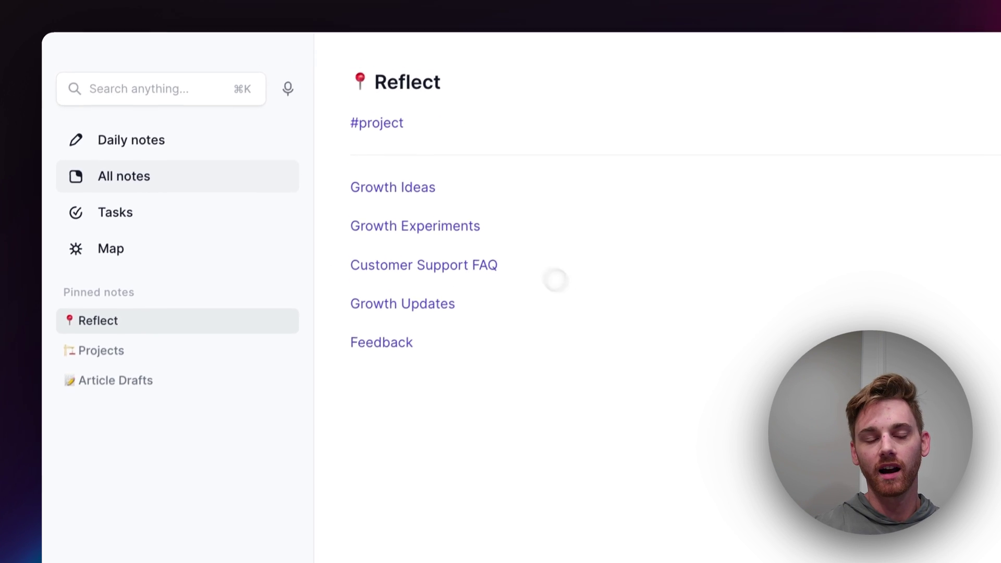
{"action": "mouse_move", "coordinate": [432, 170]}
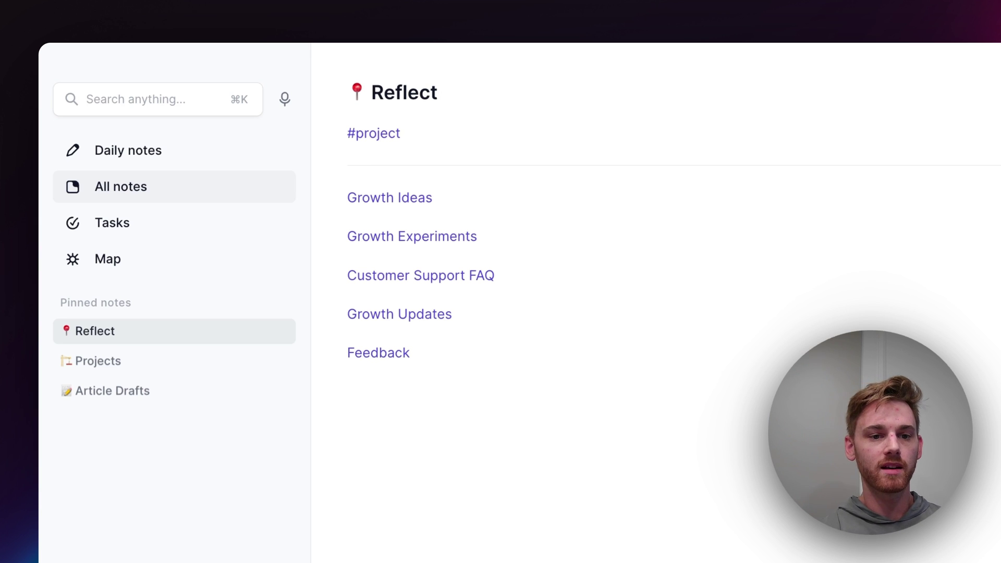
{"action": "left_click", "coordinate": [172, 358]}
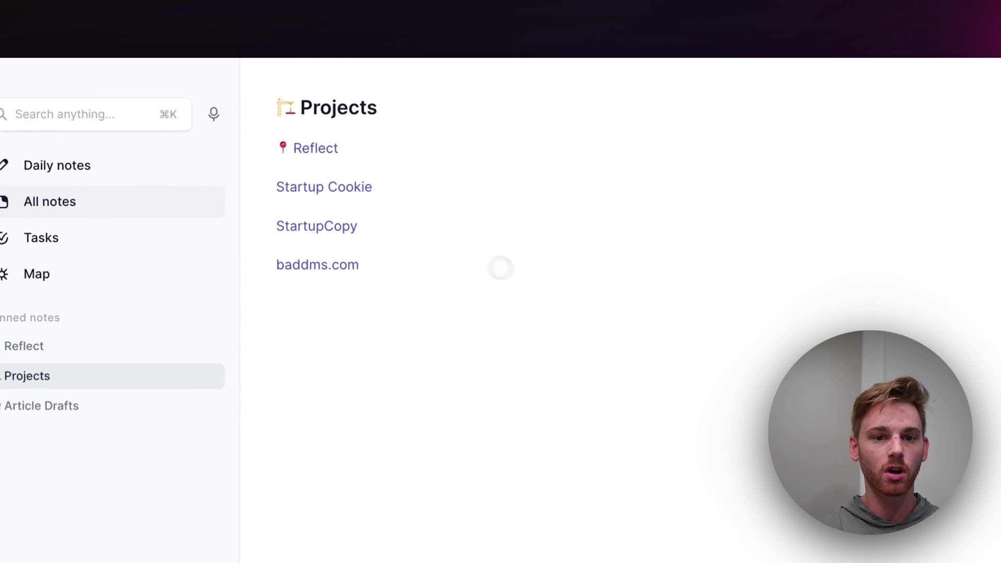
{"action": "left_click", "coordinate": [42, 406]}
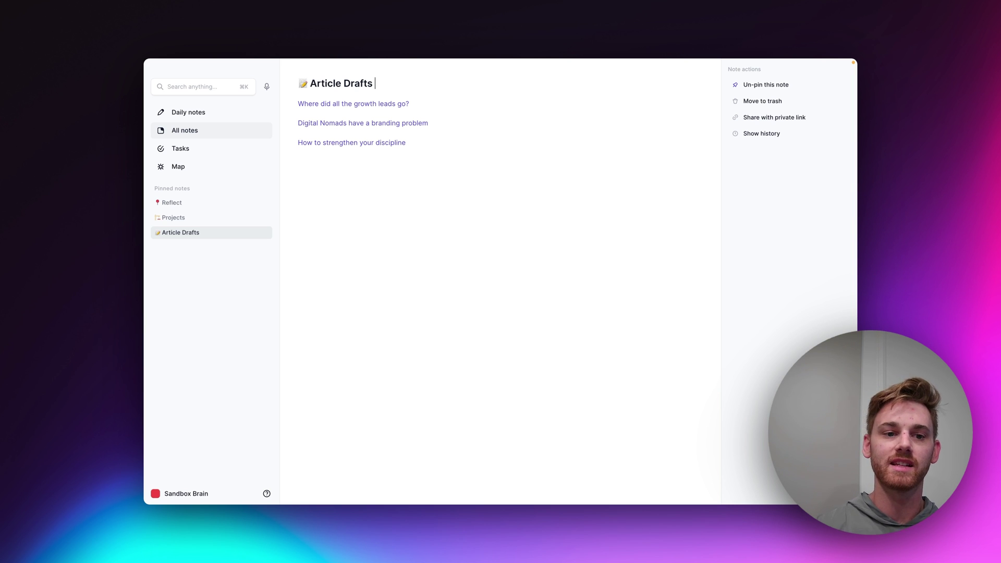
Step: Open the Reflect note and select its #project tag text
{"action": "left_click", "coordinate": [172, 202]}
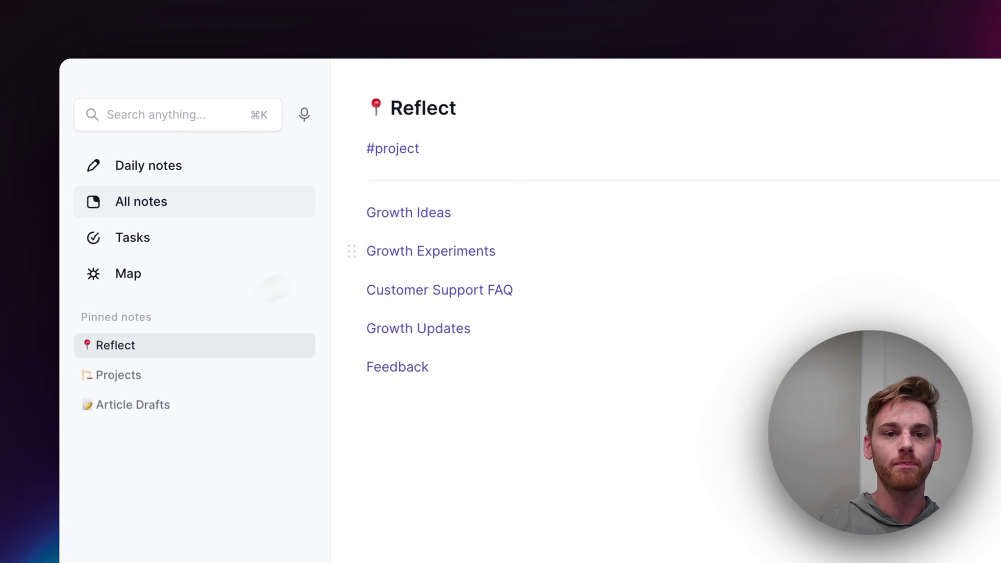
{"action": "triple_click", "coordinate": [464, 150]}
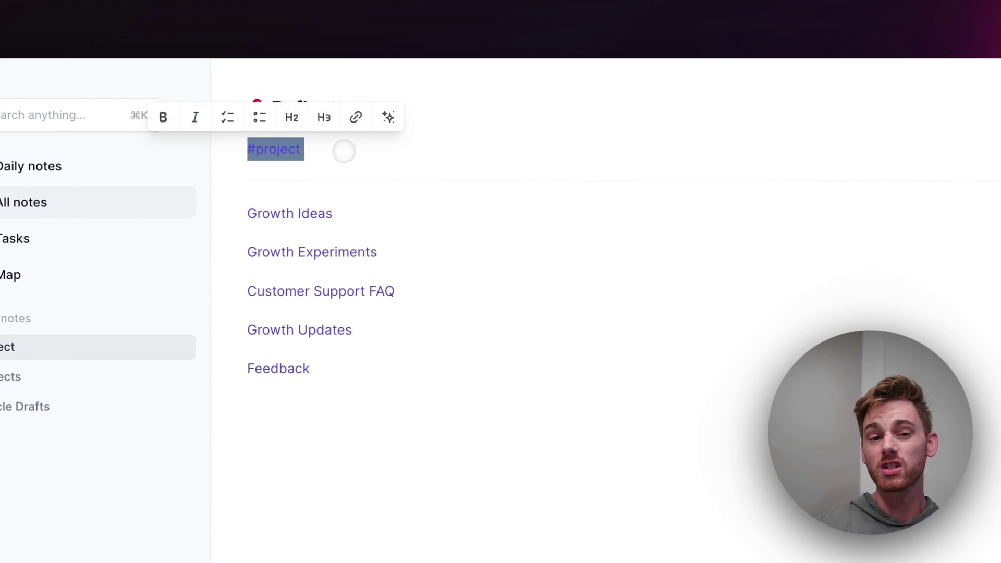
{"action": "left_click", "coordinate": [491, 163]}
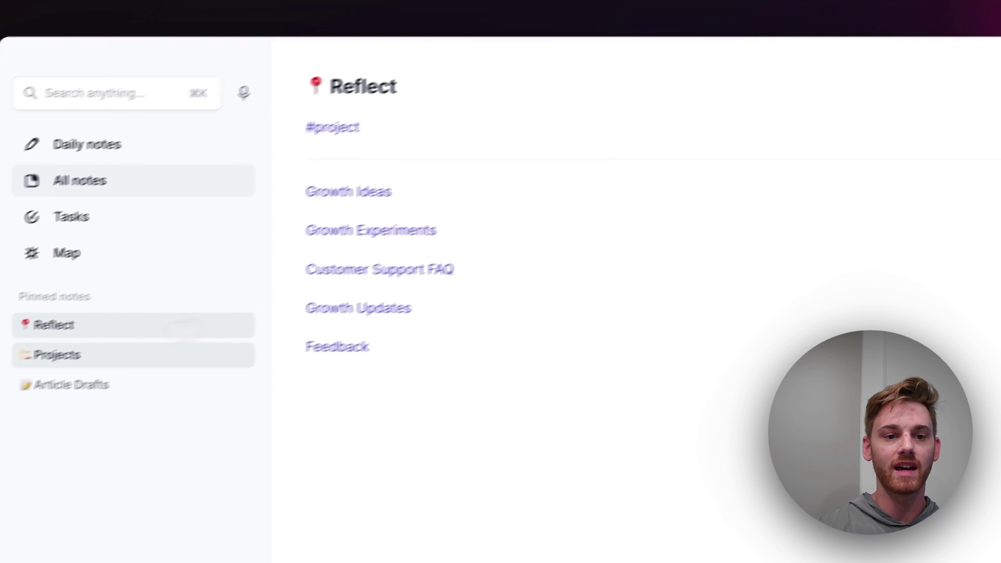
Step: Open Projects, then show the All notes list
{"action": "left_click", "coordinate": [182, 353]}
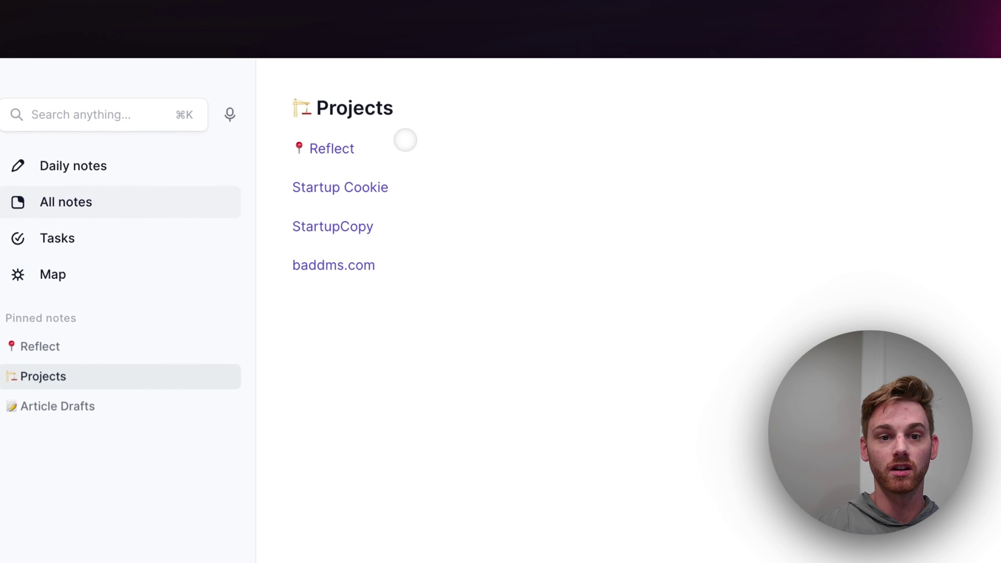
{"action": "mouse_move", "coordinate": [368, 186]}
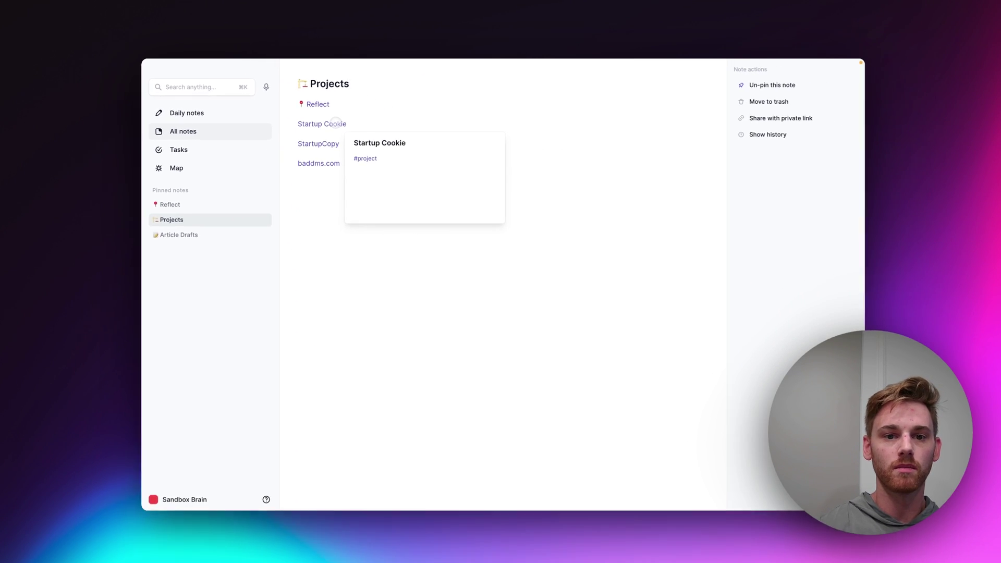
{"action": "mouse_move", "coordinate": [329, 145]}
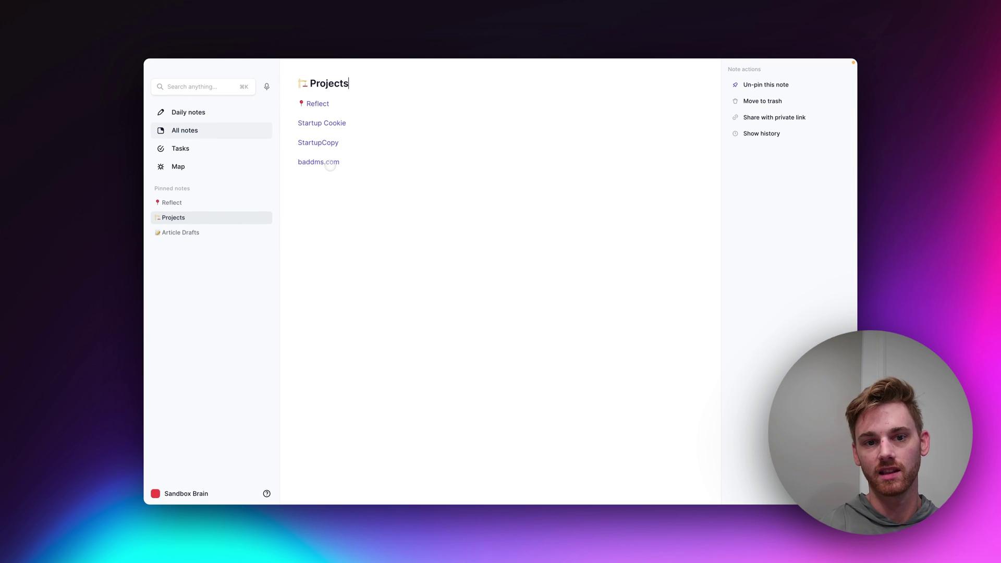
{"action": "left_click", "coordinate": [219, 133]}
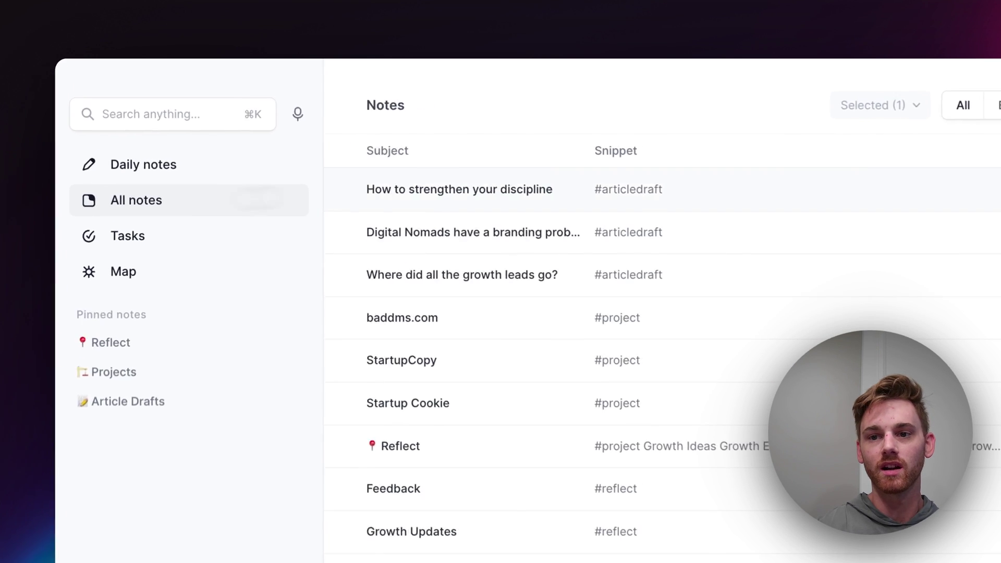
Step: Filter the notes list by #project, #articledraft and #meeting, then open pinned Article Drafts
{"action": "left_click", "coordinate": [746, 106]}
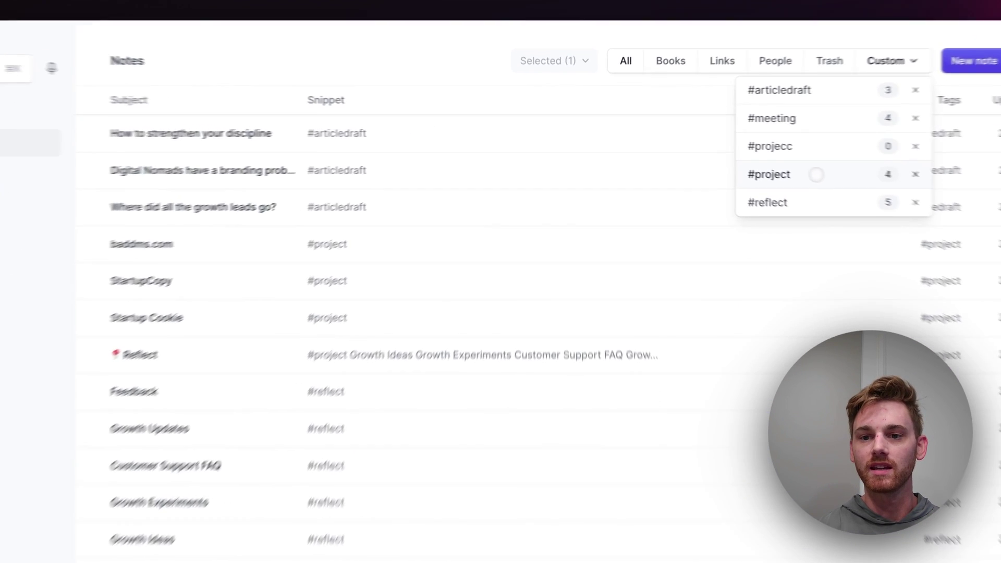
{"action": "left_click", "coordinate": [727, 147]}
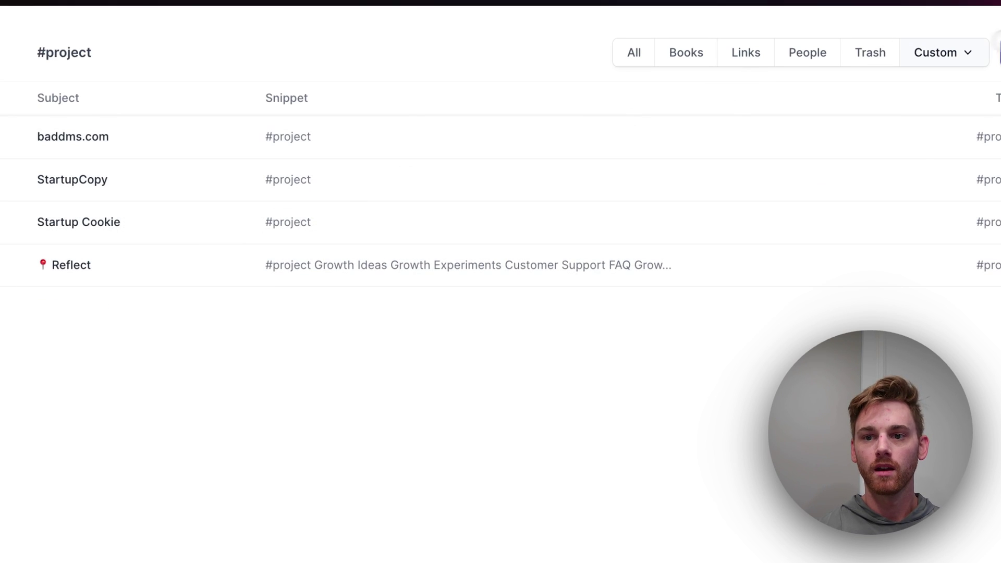
{"action": "left_click", "coordinate": [967, 52]}
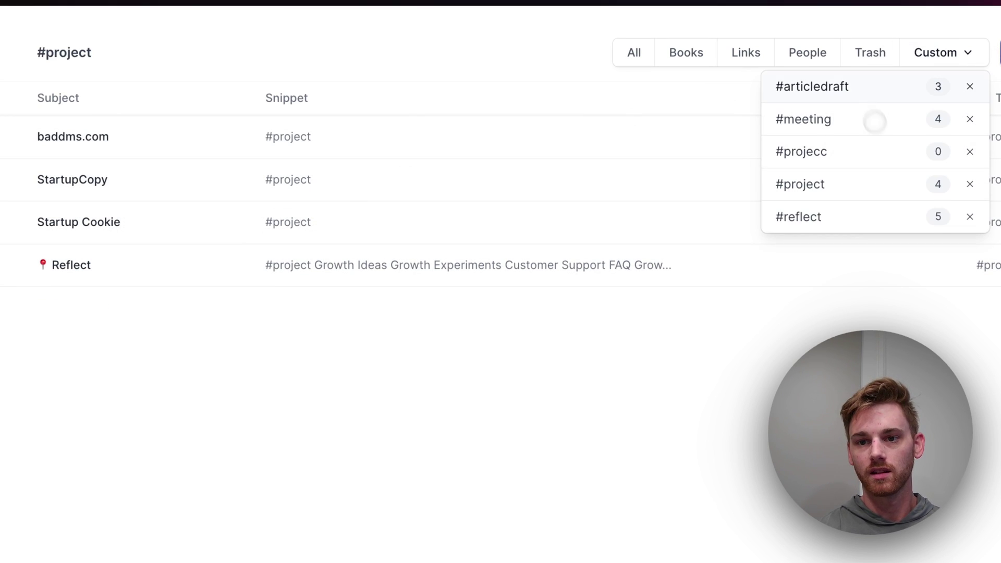
{"action": "left_click", "coordinate": [864, 90]}
{"action": "left_click", "coordinate": [937, 47]}
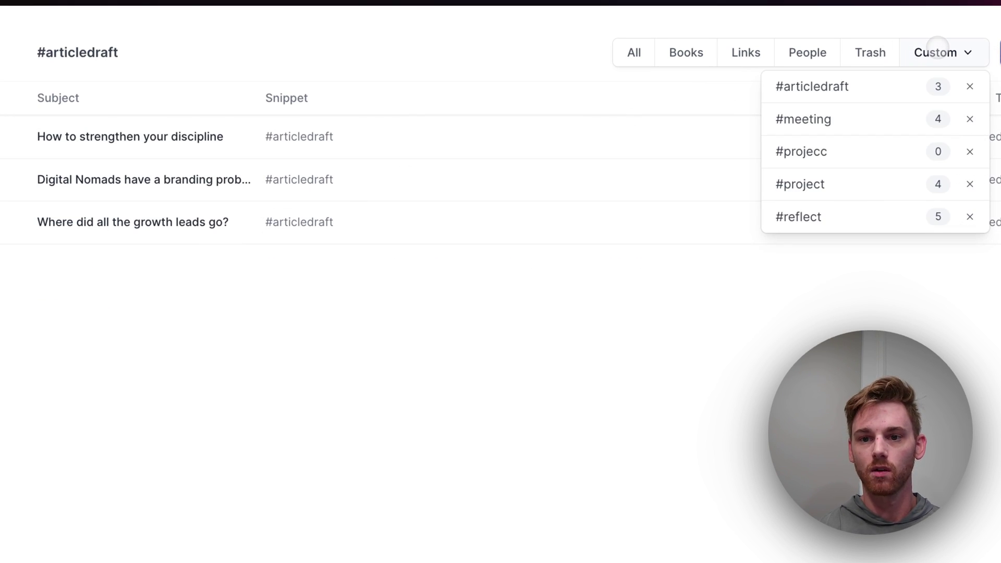
{"action": "left_click", "coordinate": [873, 115]}
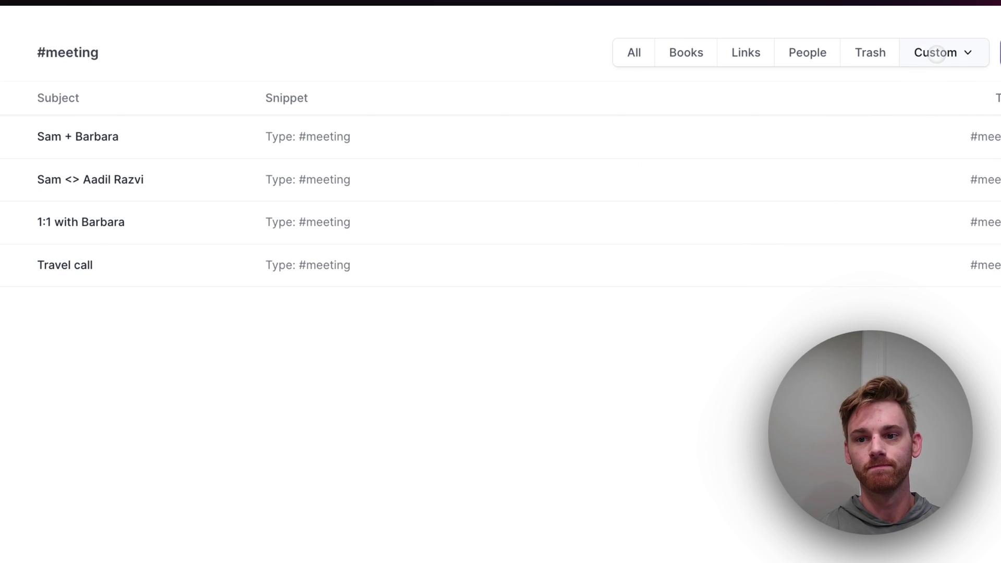
{"action": "left_click", "coordinate": [937, 55]}
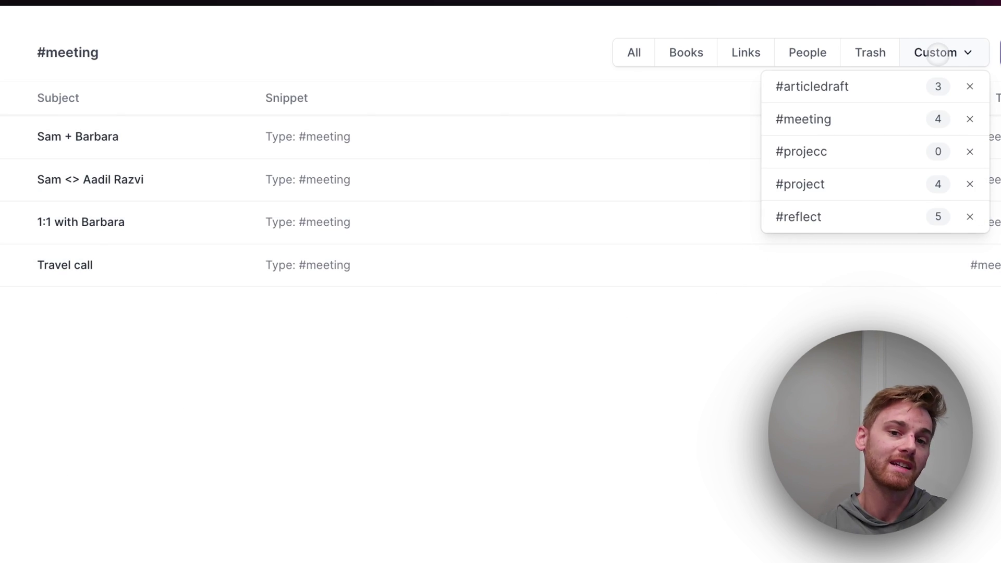
{"action": "left_click", "coordinate": [631, 321]}
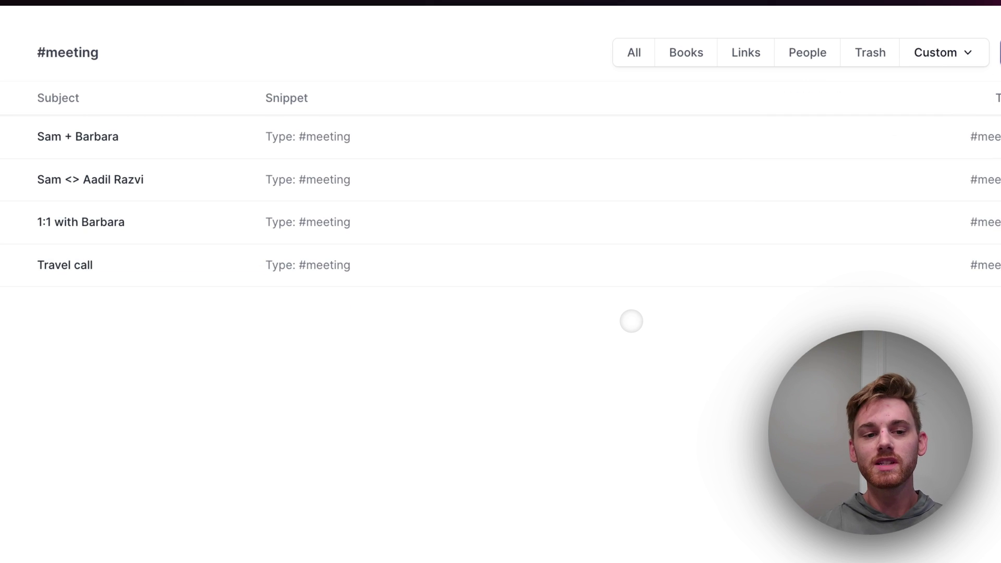
{"action": "left_click", "coordinate": [201, 233]}
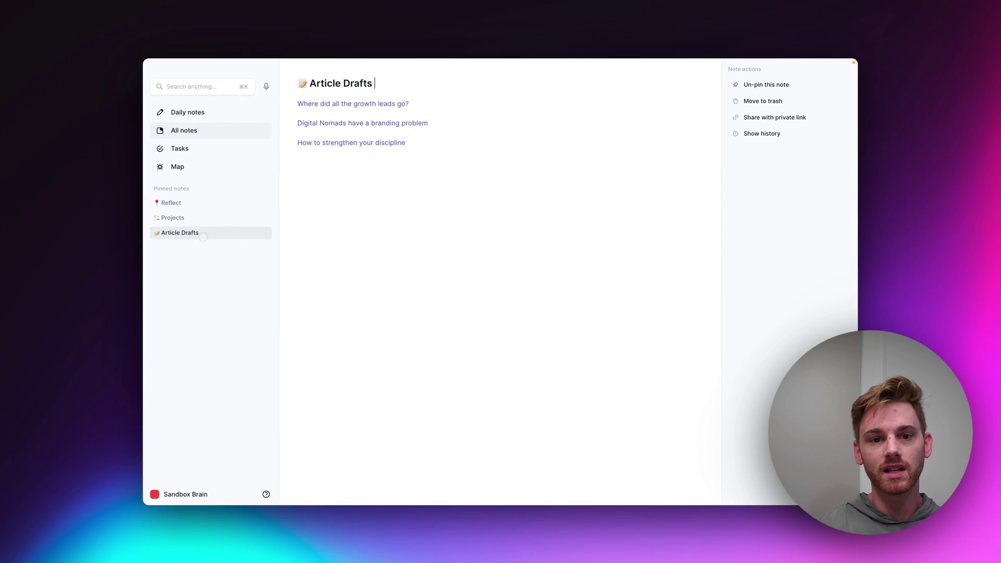
Step: Open the pinned Reflect note and place the cursor at the end of the Feedback line
{"action": "left_click", "coordinate": [191, 206]}
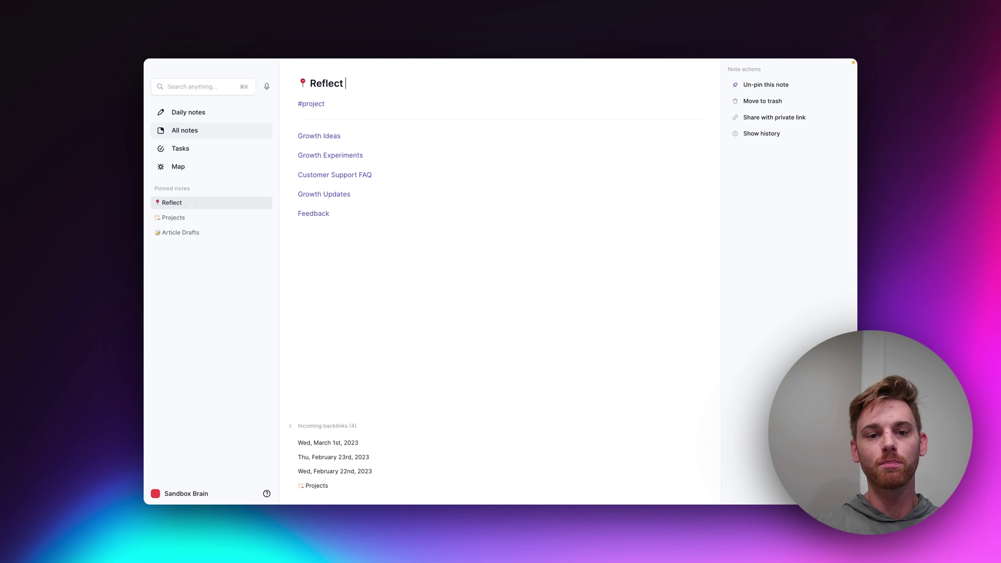
{"action": "left_click", "coordinate": [322, 245]}
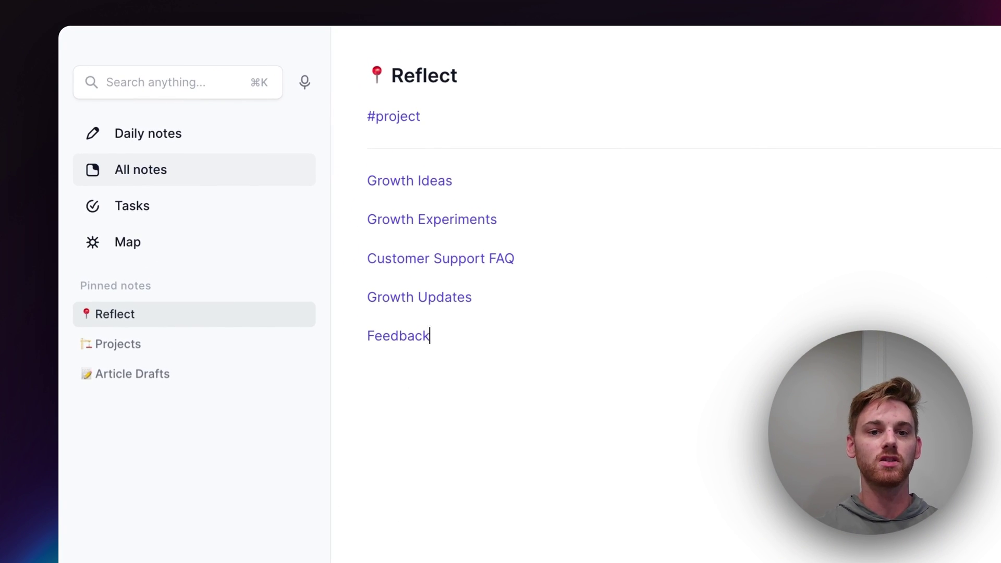
Step: Go to the daily notes and start writing in Thursday, October 26th's note
{"action": "left_click", "coordinate": [148, 134]}
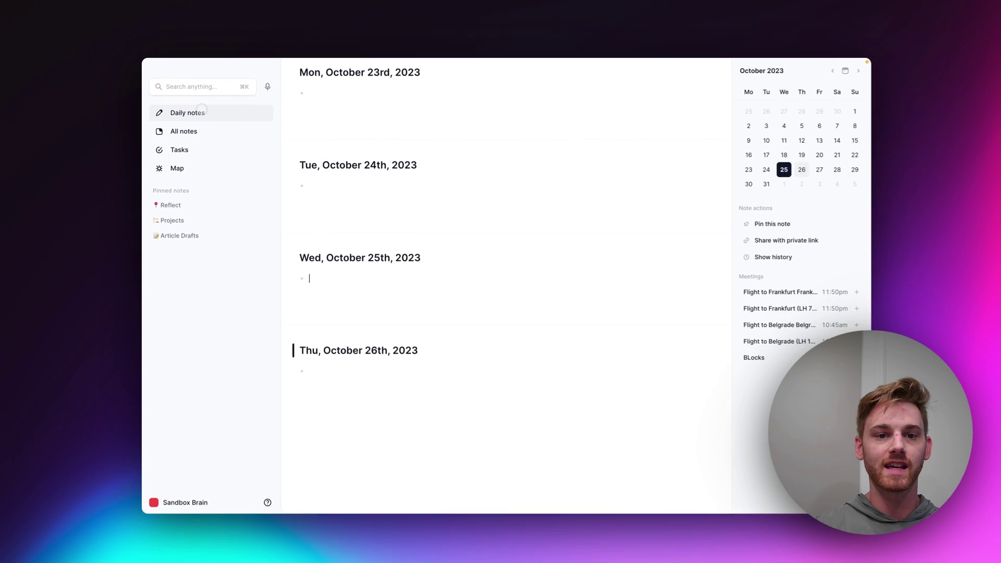
{"action": "scroll", "coordinate": [346, 266], "scroll_direction": "down", "scroll_amount": 4}
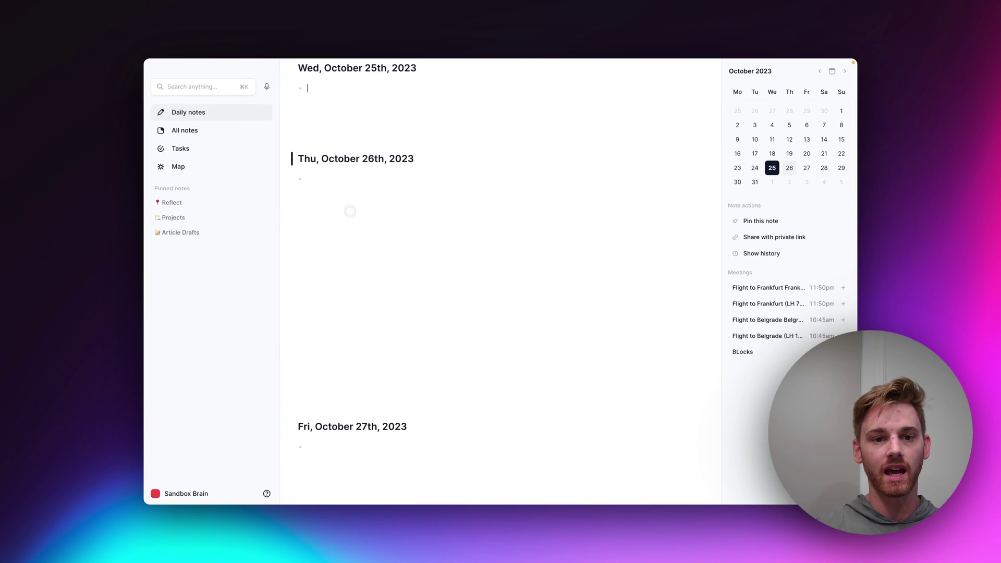
{"action": "left_click", "coordinate": [349, 173]}
{"action": "scroll", "coordinate": [350, 174], "scroll_direction": "down", "scroll_amount": 2}
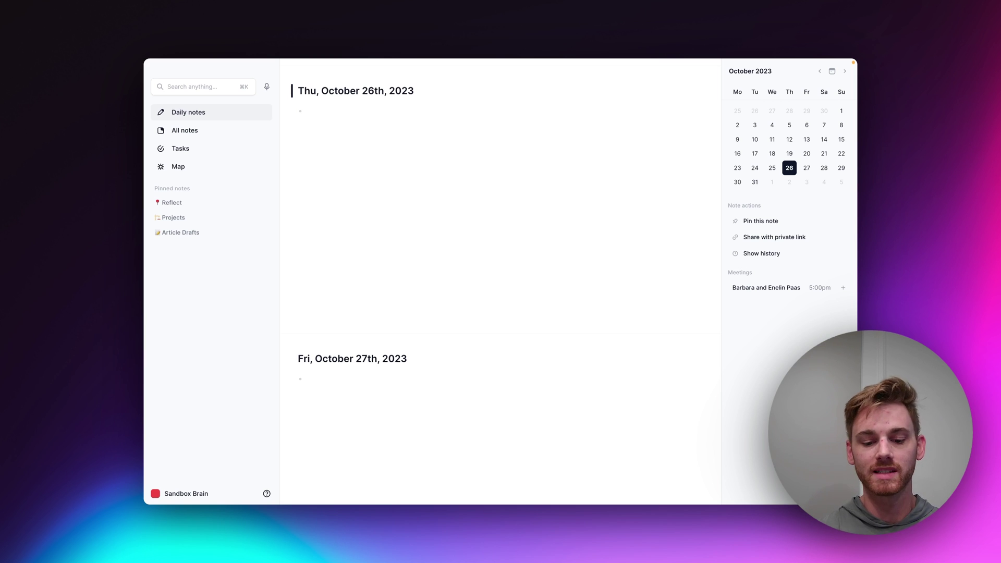
Step: Enter 'Brainstorm Growth Ideas for Reflect', linking the Growth Ideas and Reflect notes
{"action": "type", "text": "Brainstorm growth ideas "}
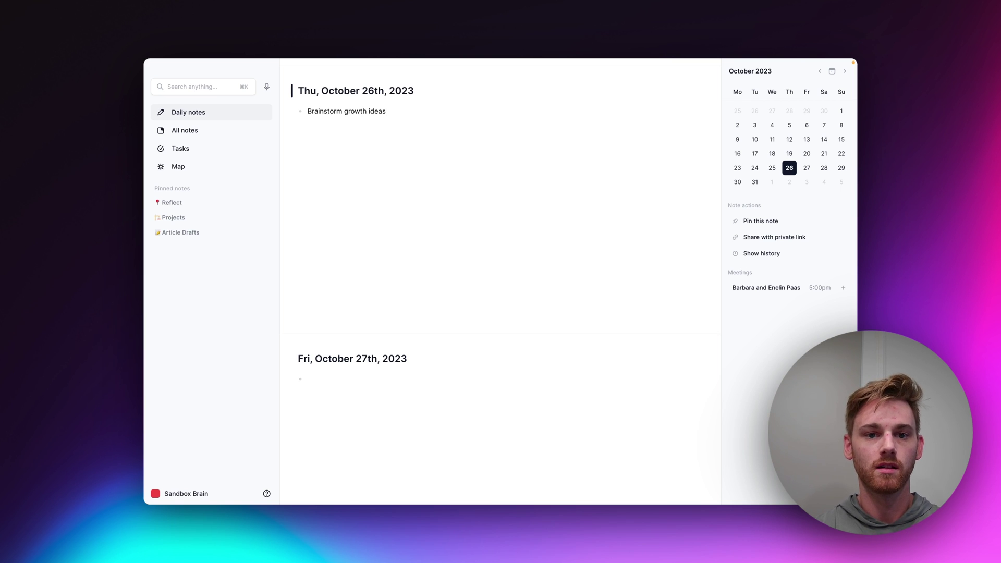
{"action": "type", "text": "f"}
{"action": "key", "text": "BackSpace"}
{"action": "key", "text": "BackSpace"}
{"action": "key", "text": "BackSpace"}
{"action": "key", "text": "BackSpace"}
{"action": "key", "text": "BackSpace"}
{"action": "key", "text": "BackSpace"}
{"action": "key", "text": "BackSpace"}
{"action": "key", "text": "BackSpace"}
{"action": "key", "text": "BackSpace"}
{"action": "key", "text": "BackSpace"}
{"action": "key", "text": "BackSpace"}
{"action": "key", "text": "BackSpace"}
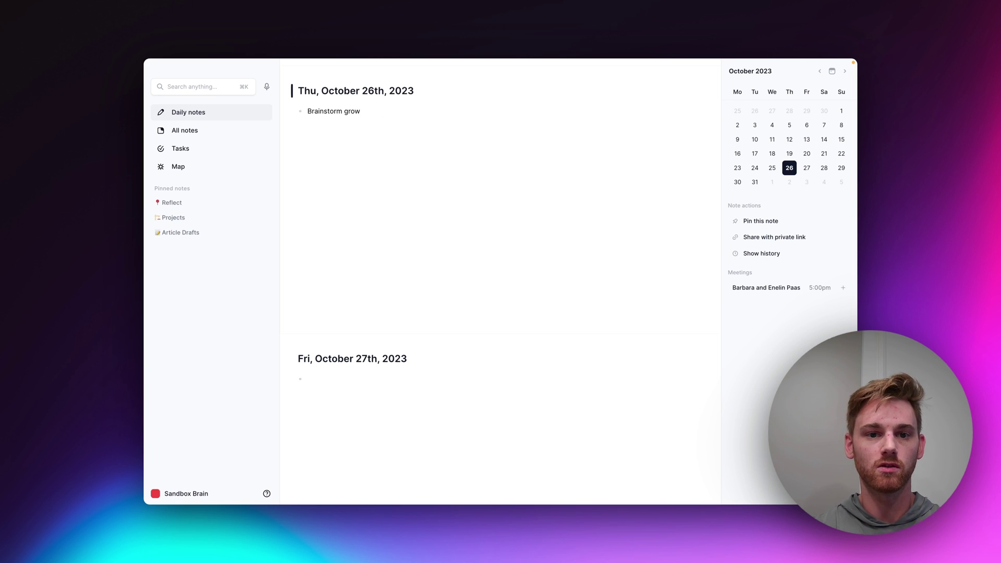
{"action": "type", "text": "[[growth"}
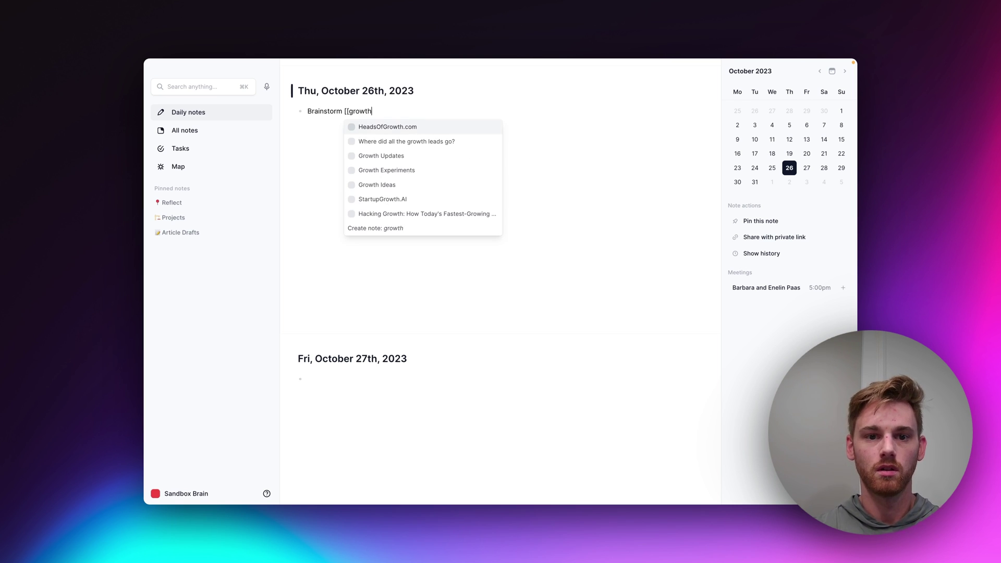
{"action": "type", "text": " ide"}
{"action": "key", "text": "Return"}
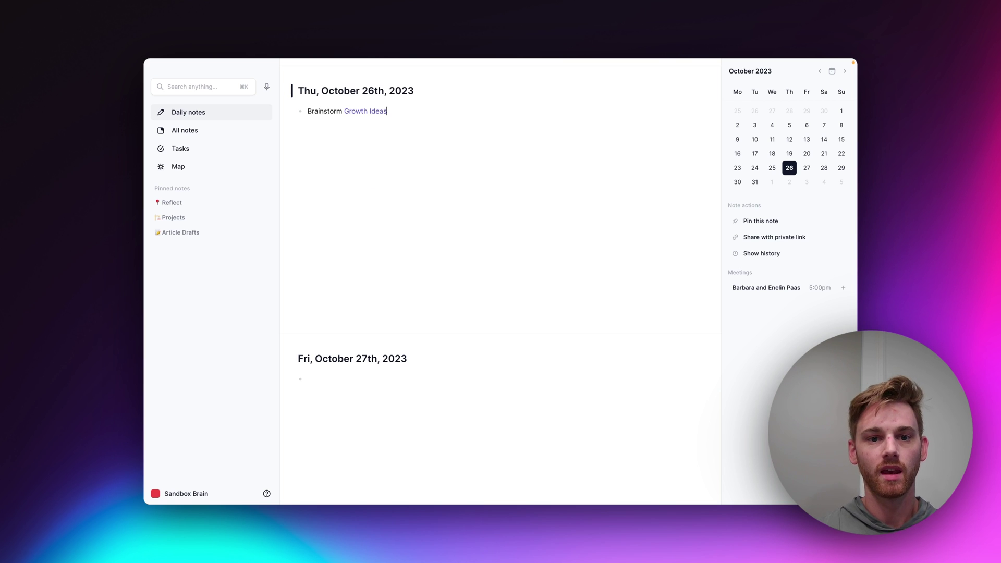
{"action": "type", "text": "for [[ref"}
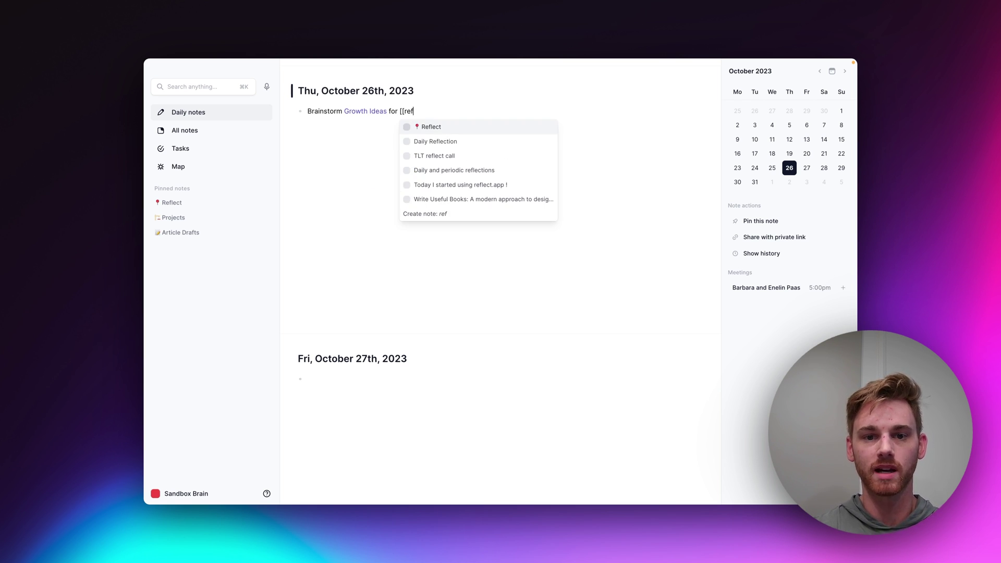
{"action": "key", "text": "Return"}
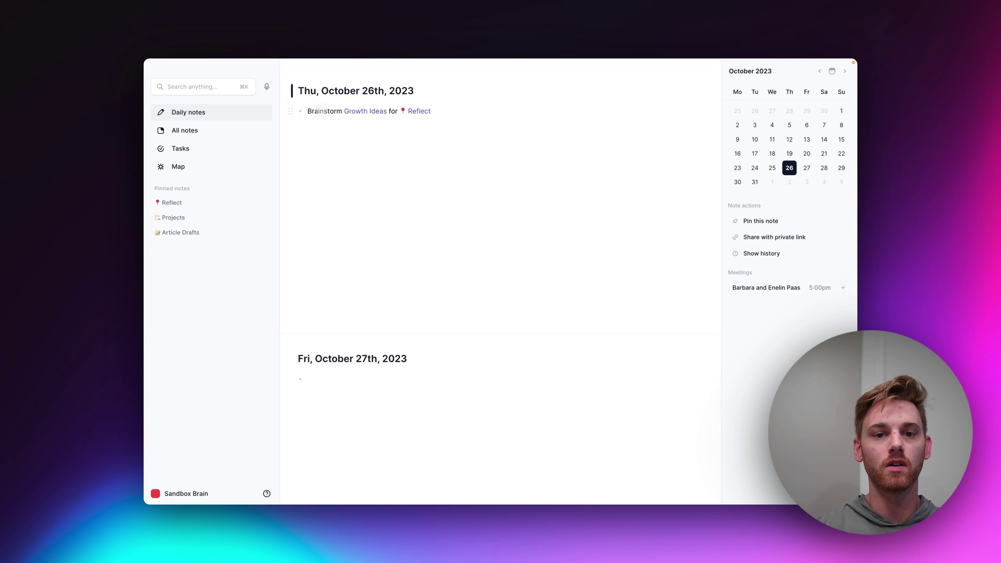
{"action": "mouse_move", "coordinate": [367, 107]}
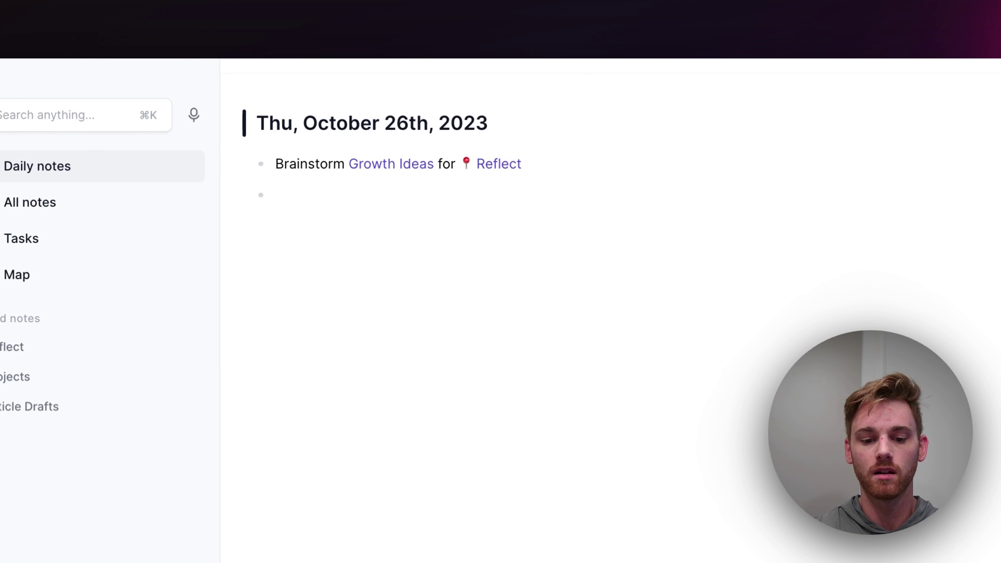
Step: Add the task 'Write draft for article on Remote Work' to Thursday's note
{"action": "type", "text": "Write draft for article on"}
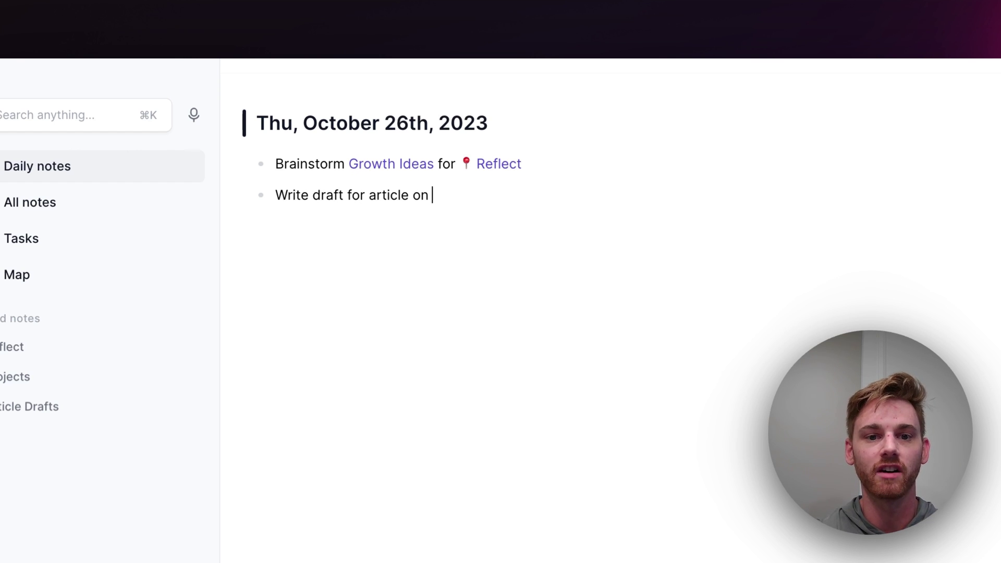
{"action": "type", "text": "Remote work"}
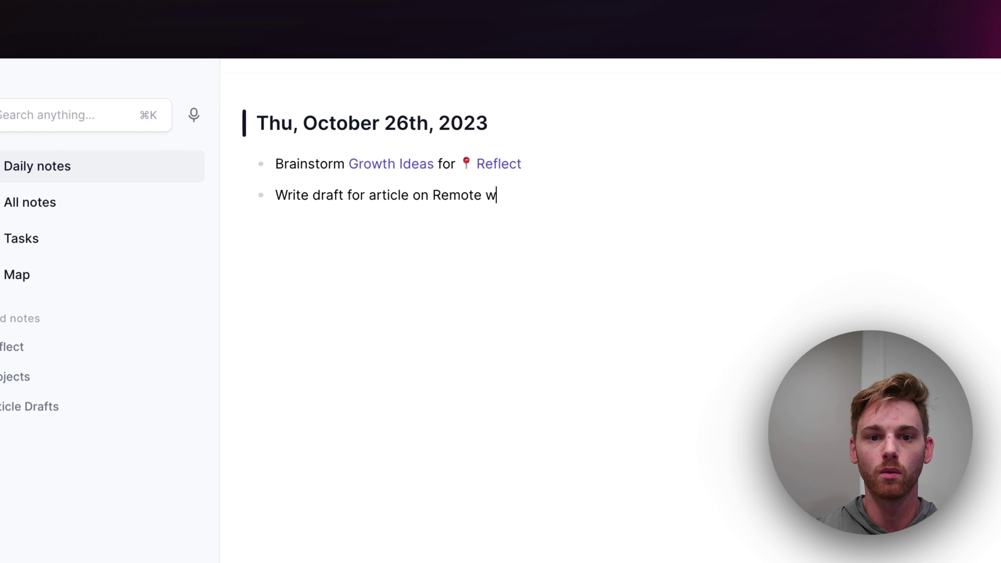
{"action": "key", "text": "BackSpace"}
{"action": "key", "text": "BackSpace"}
{"action": "key", "text": "BackSpace"}
{"action": "key", "text": "BackSpace"}
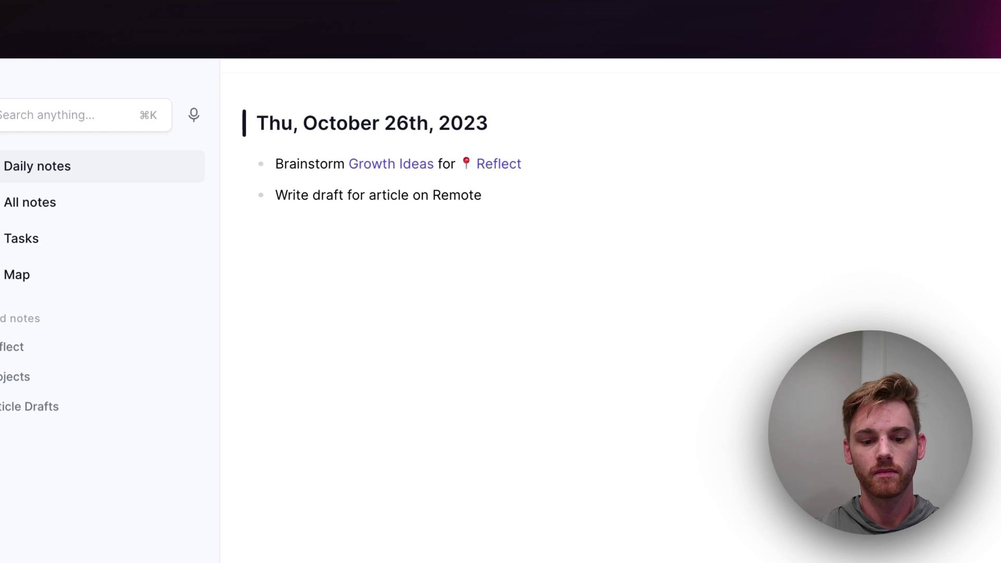
{"action": "type", "text": "Work"}
Step: Nest a bullet under it linking a new note 'The ups and downs of Remote Work'
{"action": "key", "text": "Return"}
{"action": "key", "text": "Tab"}
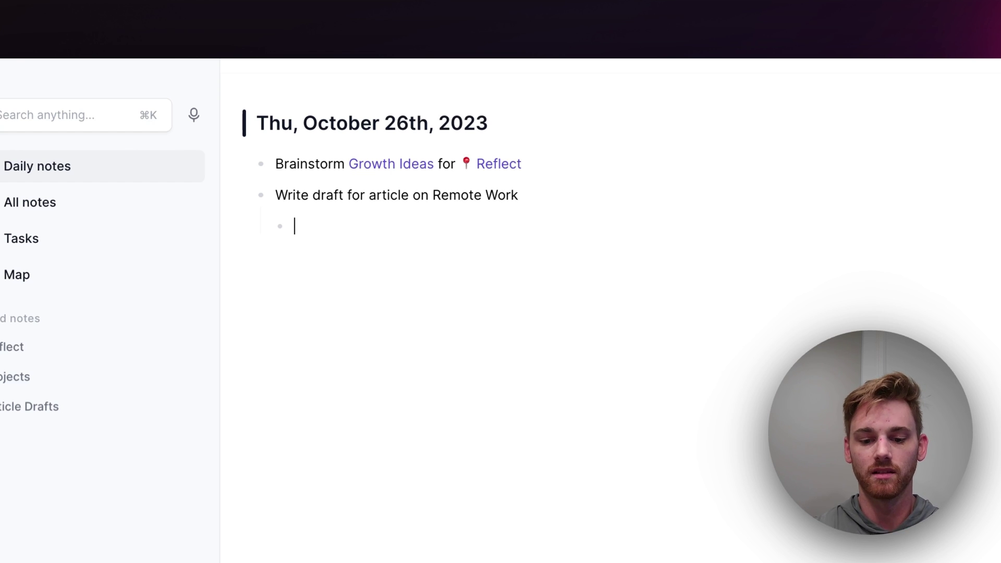
{"action": "type", "text": "Ups"}
{"action": "key", "text": "BackSpace"}
{"action": "key", "text": "BackSpace"}
{"action": "key", "text": "BackSpace"}
{"action": "key", "text": "BackSpace"}
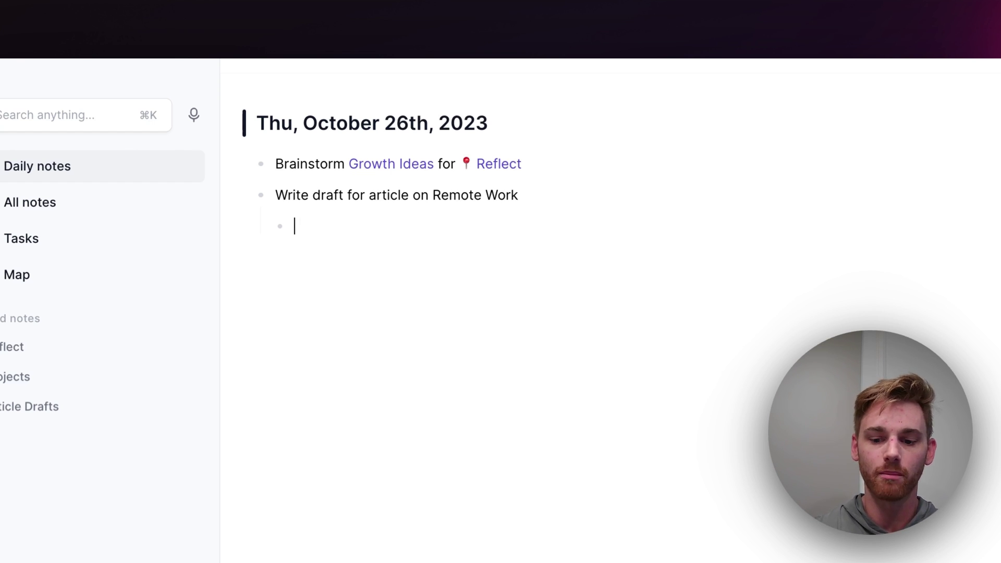
{"action": "type", "text": "[[U"}
{"action": "key", "text": "BackSpace"}
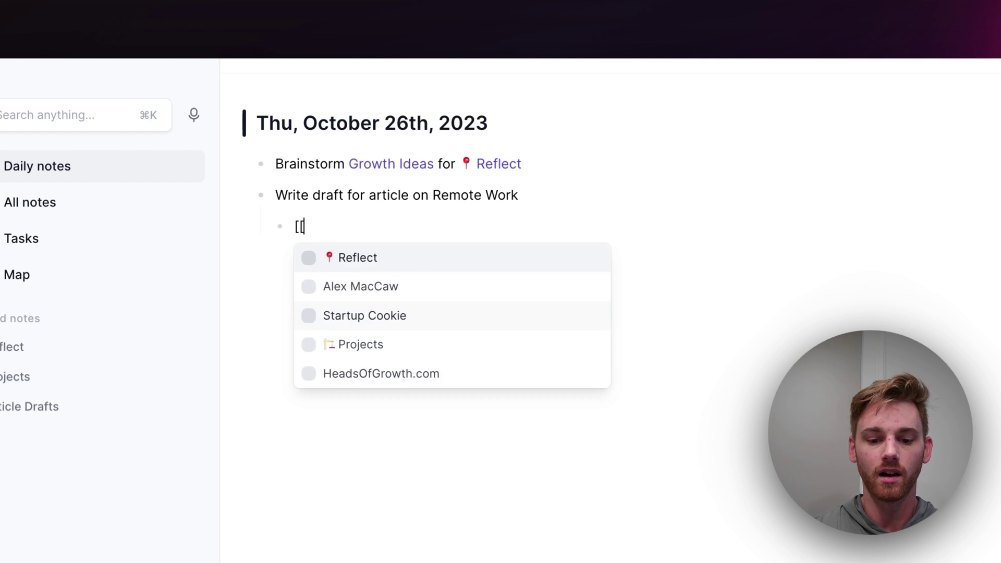
{"action": "type", "text": "The ups and dow"}
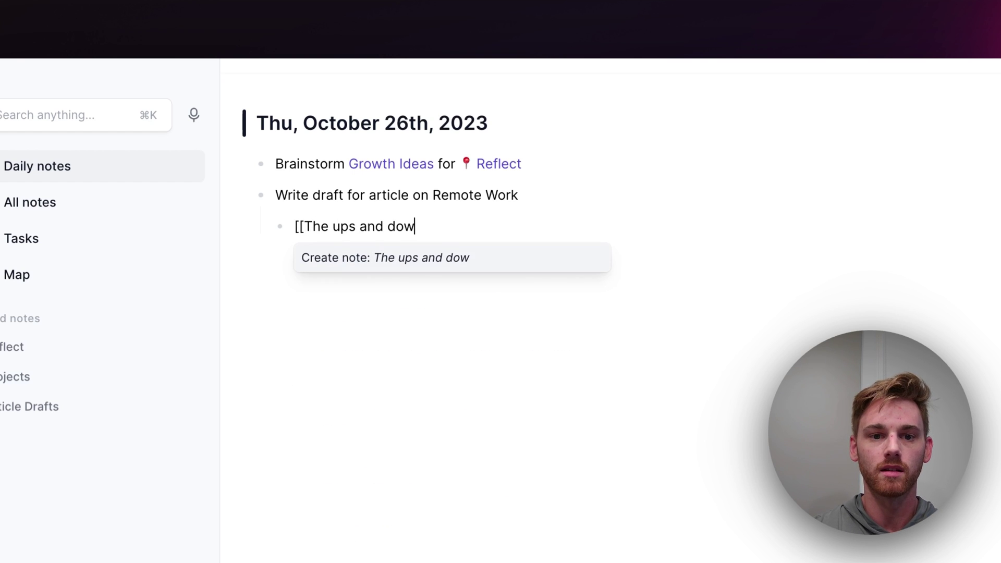
{"action": "type", "text": "ns of Remote Work"}
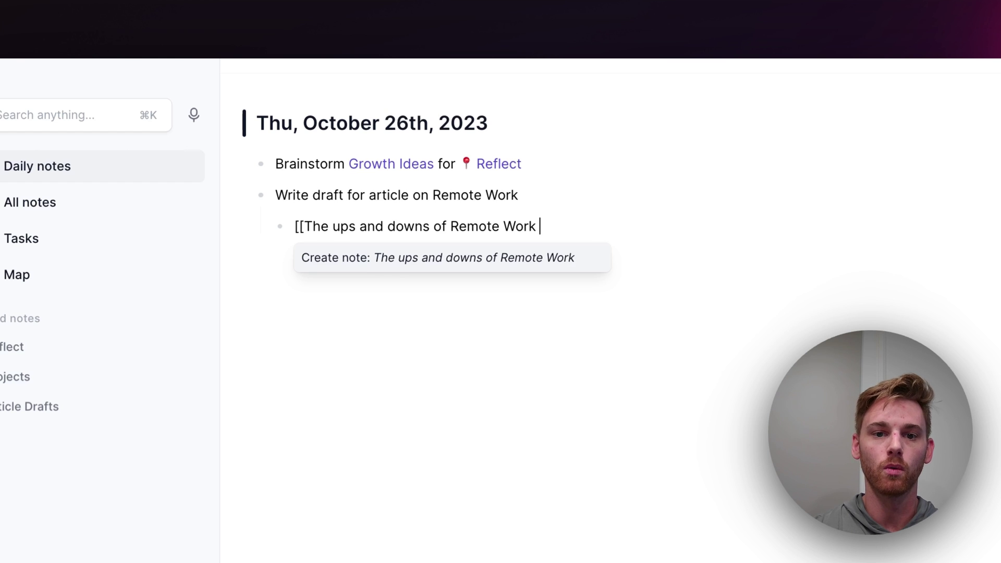
{"action": "key", "text": "Return"}
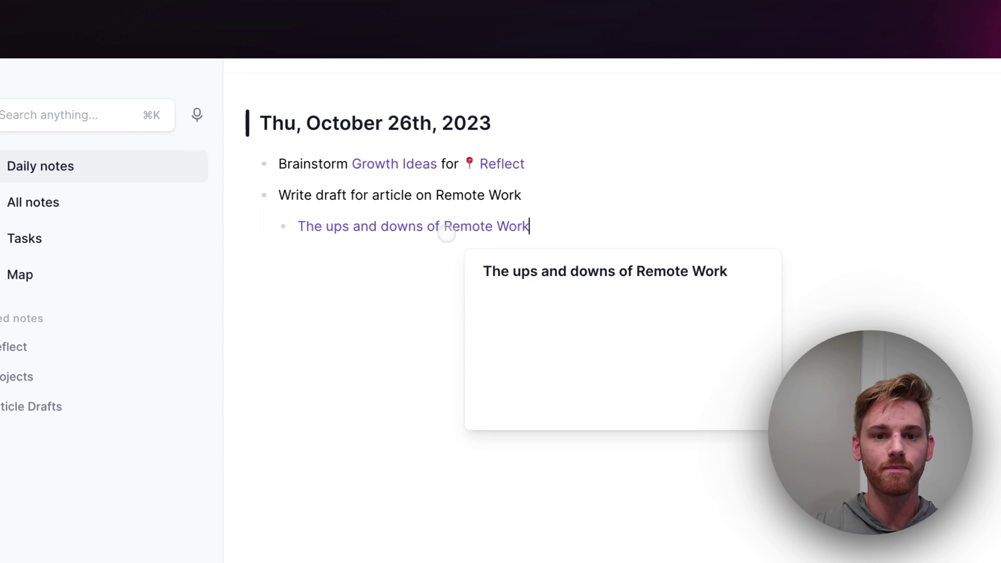
Step: Open 'The ups and downs of Remote Work' and tag it #articledraft
{"action": "left_click", "coordinate": [447, 229]}
{"action": "type", "text": "#ar"}
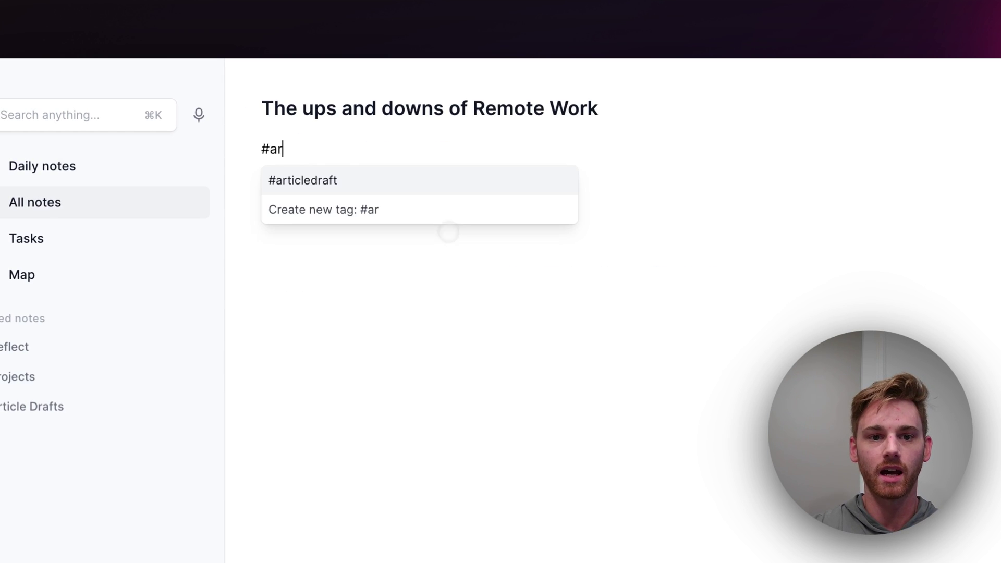
{"action": "key", "text": "Return"}
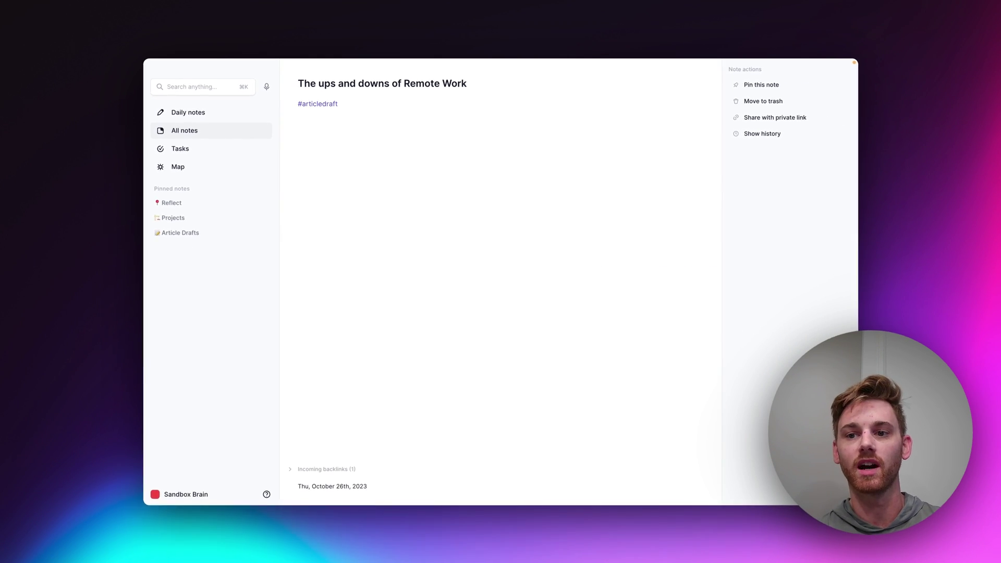